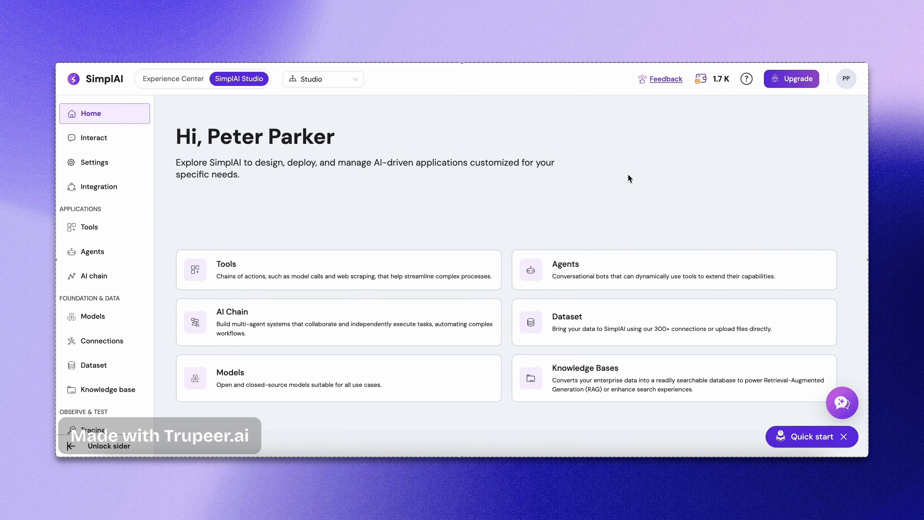
# Create a dataset named Uno rulebook with the Document Collection type
pyautogui.click(101, 367)
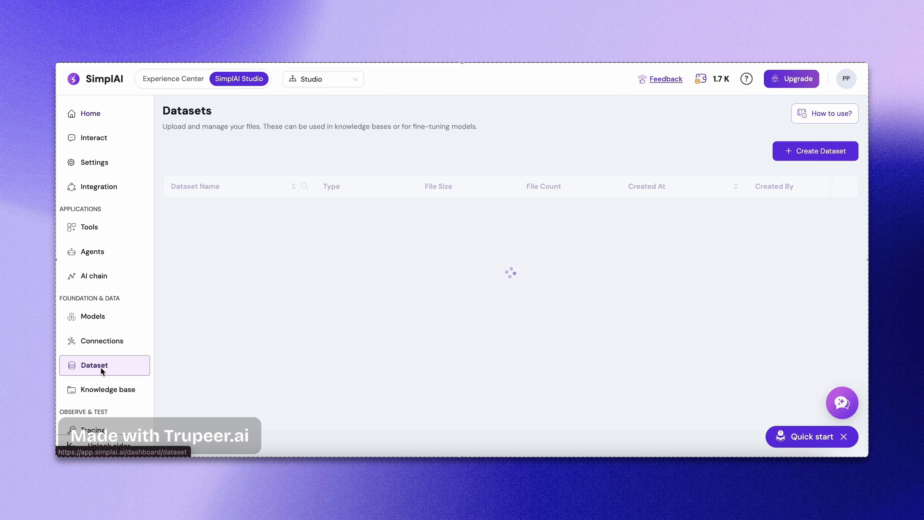
pyautogui.click(799, 152)
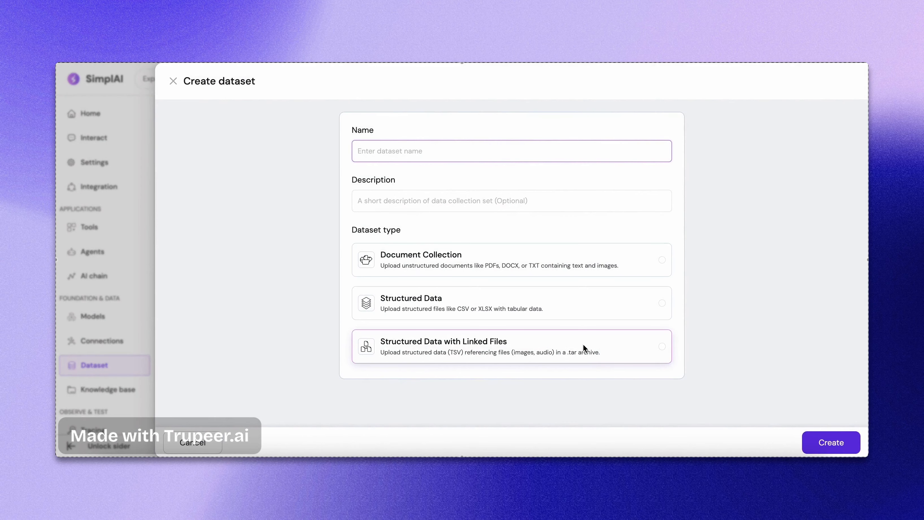
pyautogui.click(451, 151)
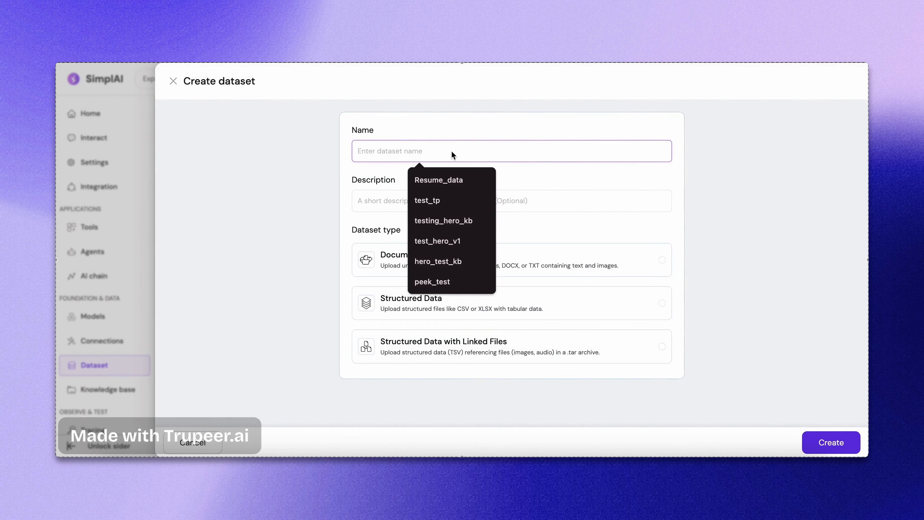
pyautogui.write('UNO')
pyautogui.click(479, 178)
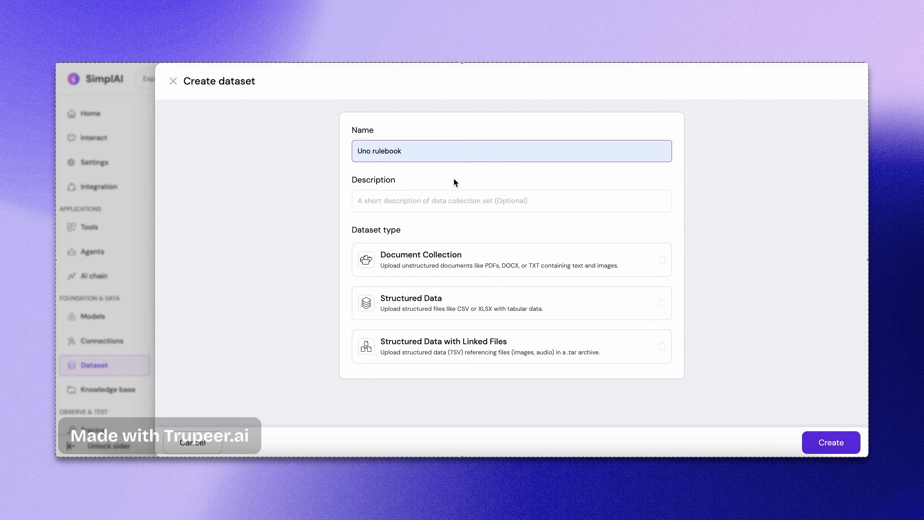
pyautogui.click(458, 257)
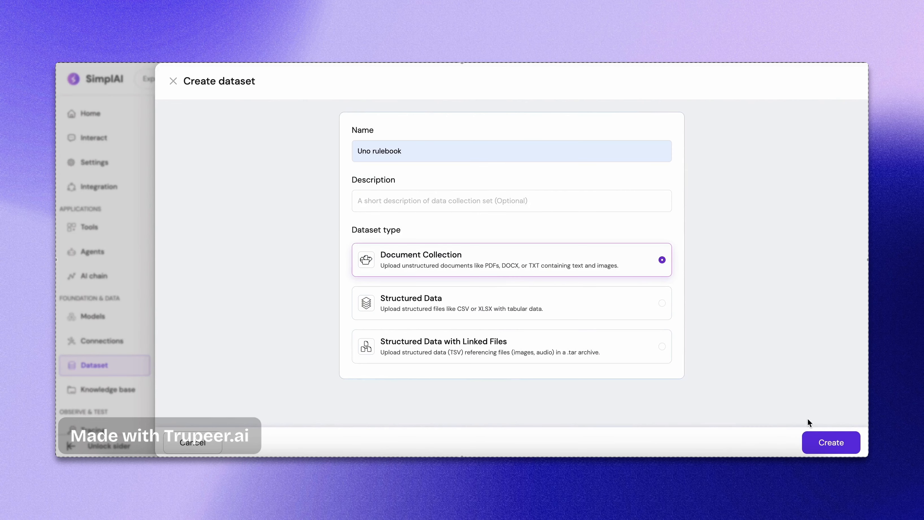
pyautogui.click(831, 442)
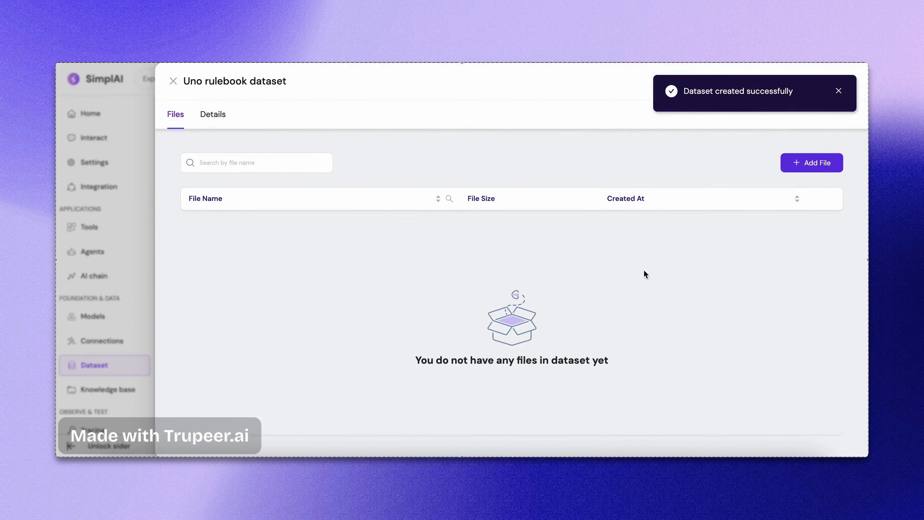
# Preview Uno-Rules.pdf in the file chooser and upload it to the Uno rulebook dataset
pyautogui.click(815, 163)
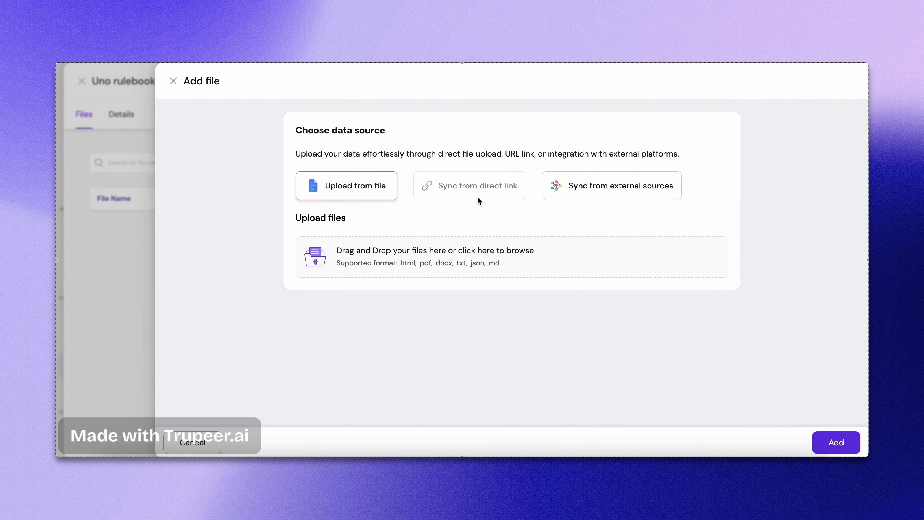
pyautogui.click(483, 255)
pyautogui.click(367, 170)
pyautogui.press('space')
pyautogui.scroll(-20, 367, 171)
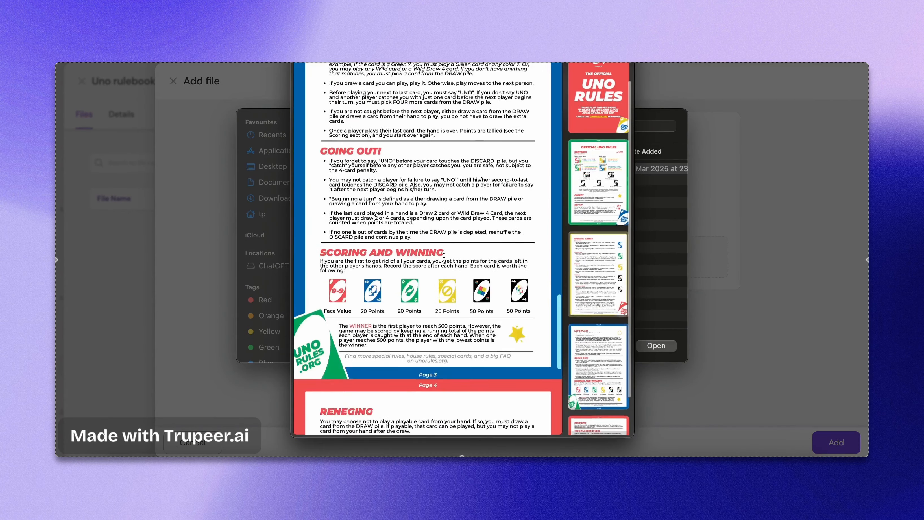
pyautogui.scroll(-10, 444, 257)
pyautogui.press('space')
pyautogui.doubleClick(377, 171)
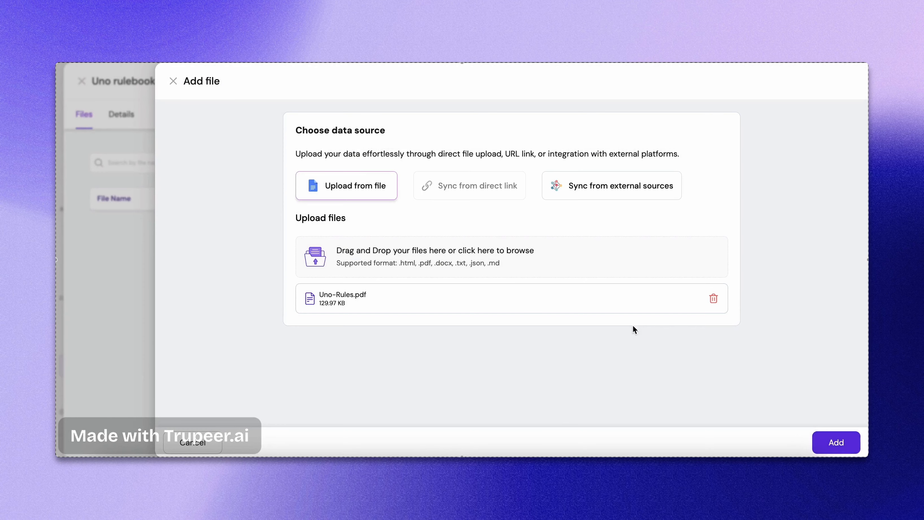
pyautogui.click(836, 442)
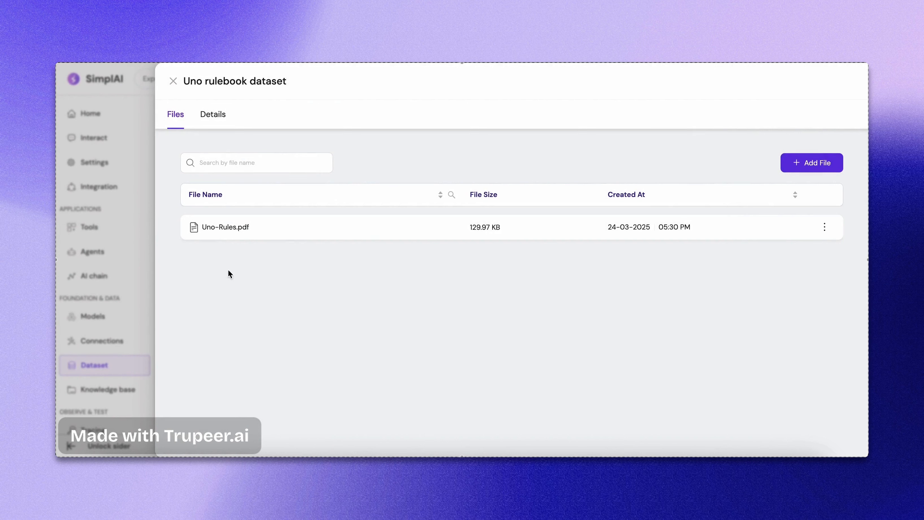
# Leave the dataset and start a new knowledge base named UNO_rulebook with the type Document - Search
pyautogui.click(151, 295)
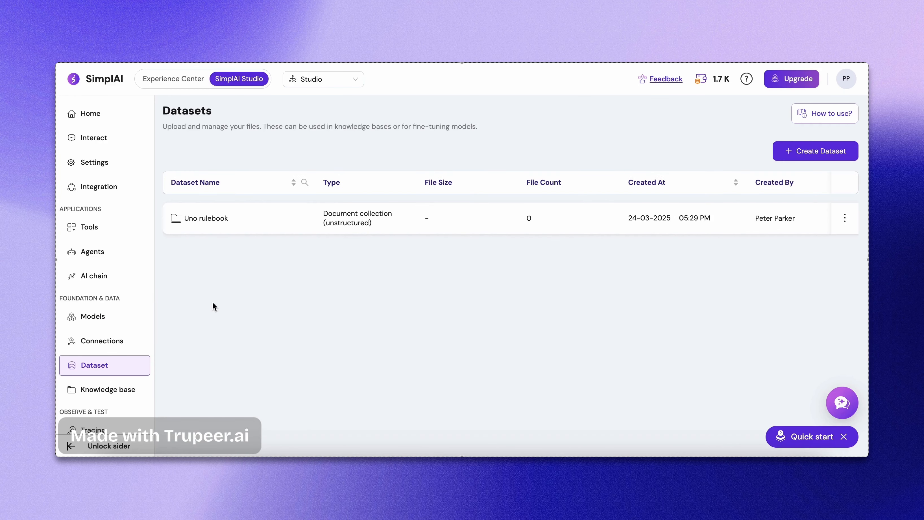
pyautogui.click(108, 390)
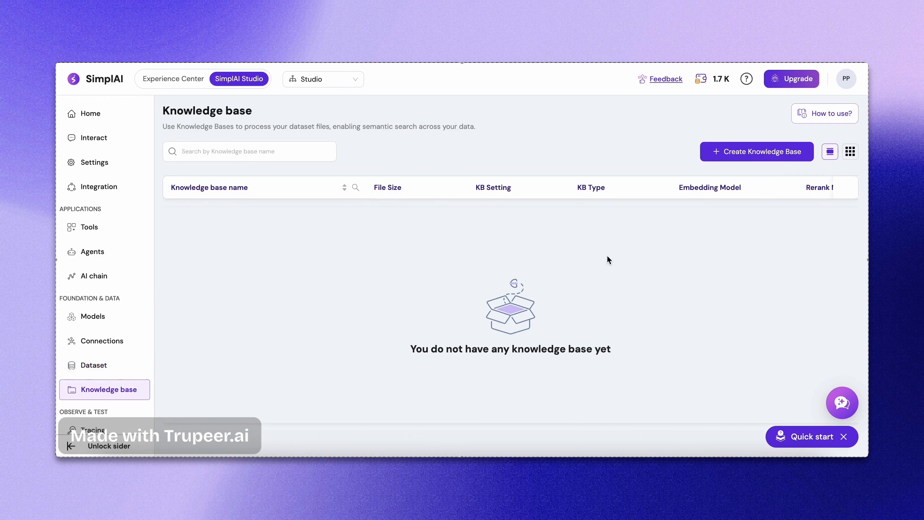
pyautogui.click(762, 156)
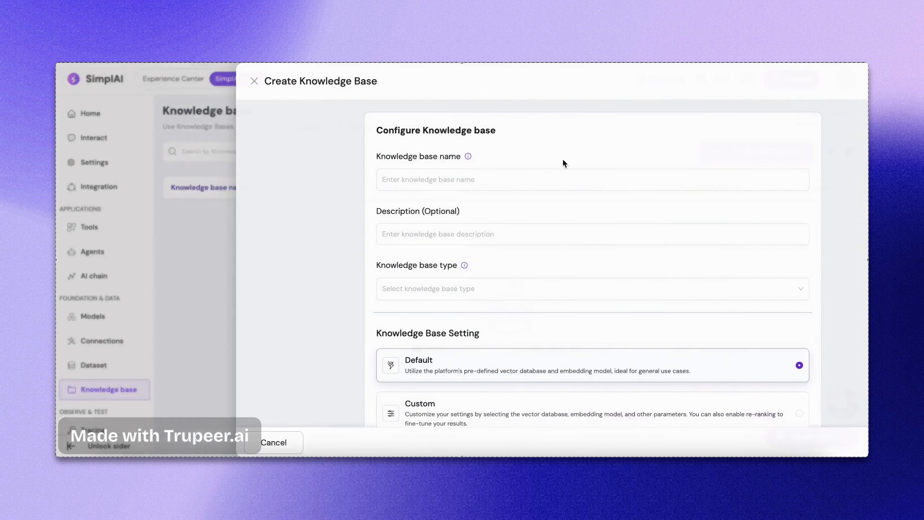
pyautogui.click(471, 179)
pyautogui.write('Uno')
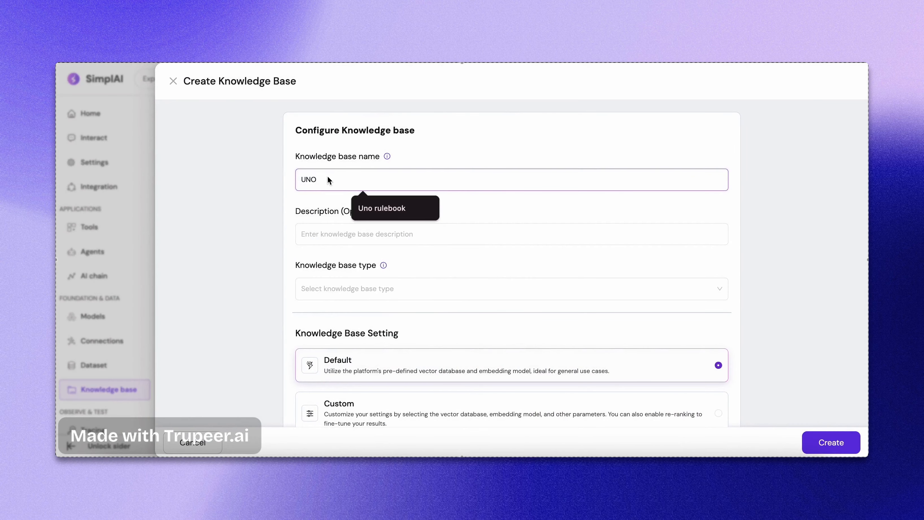
pyautogui.write('_rulebook')
pyautogui.click(367, 288)
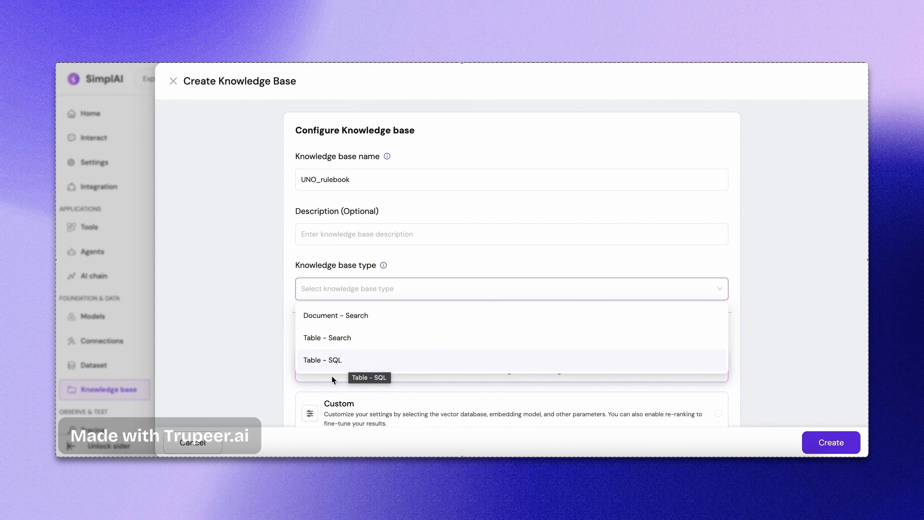
pyautogui.click(329, 313)
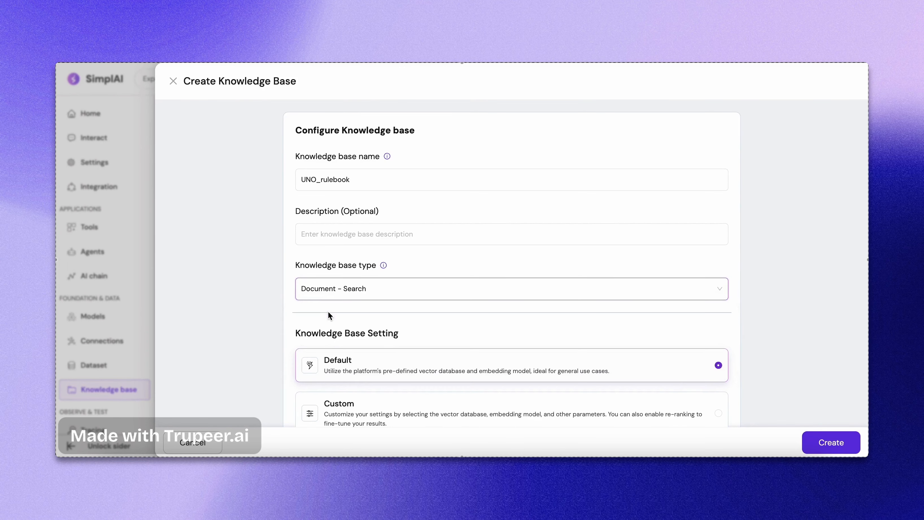
# Switch the knowledge base to Custom settings with SimplAI KB as vector database and BAAI/bge-small-en as embedding model
pyautogui.scroll(-2, 330, 314)
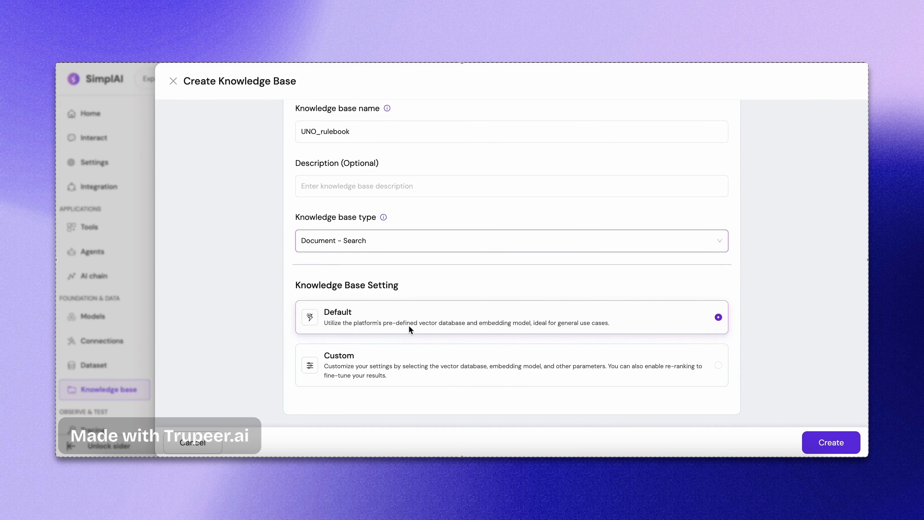
pyautogui.click(418, 362)
pyautogui.scroll(-6, 418, 362)
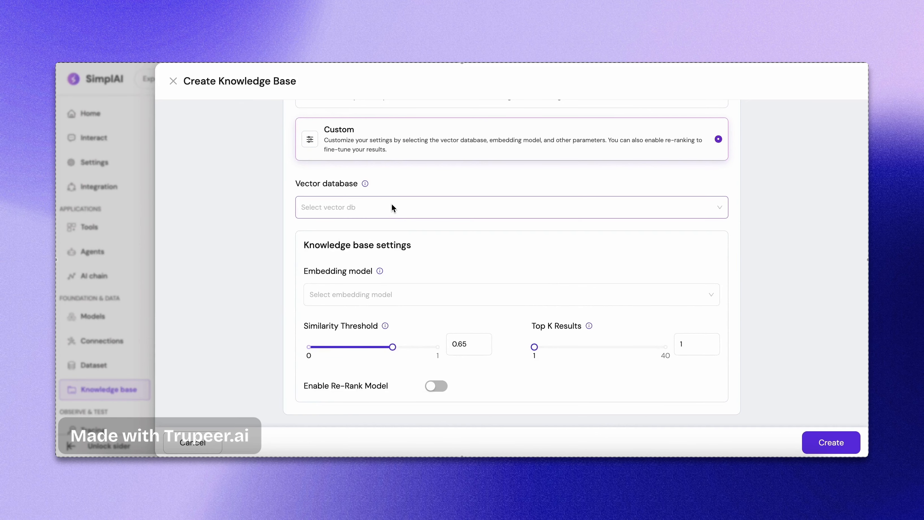
pyautogui.click(392, 207)
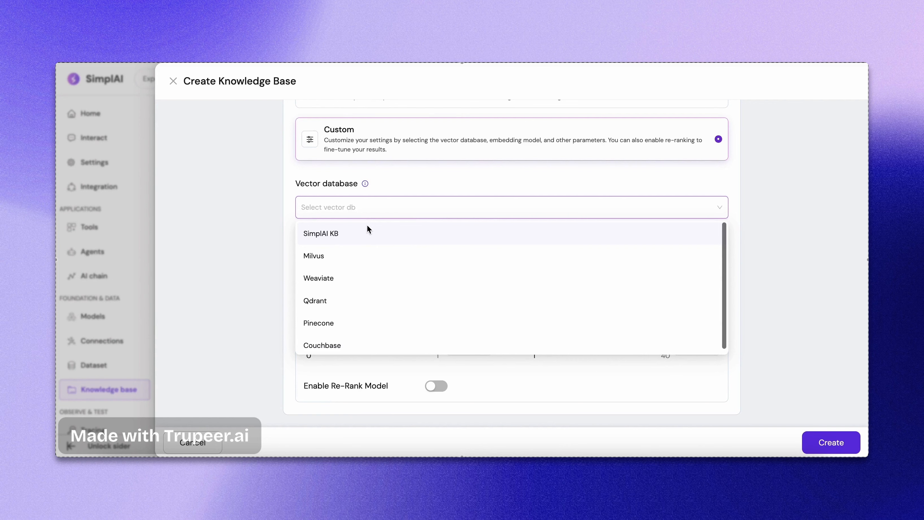
pyautogui.click(345, 236)
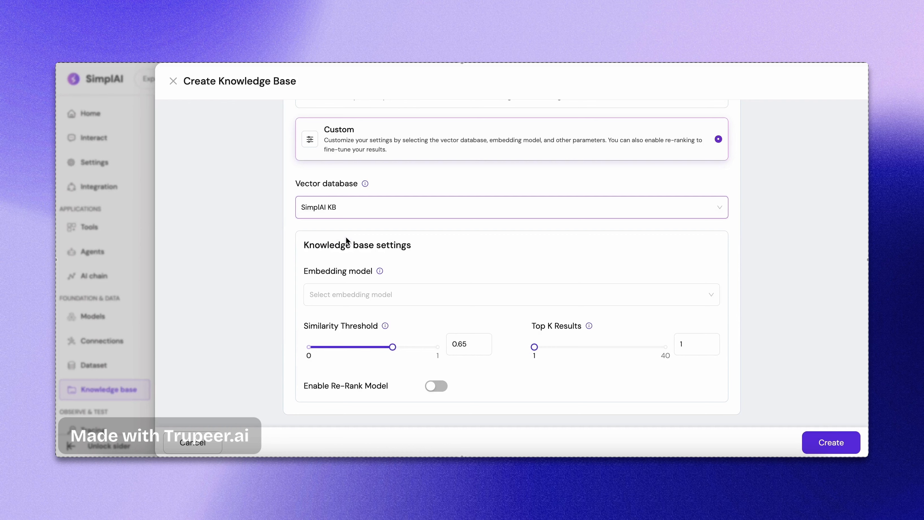
pyautogui.click(367, 291)
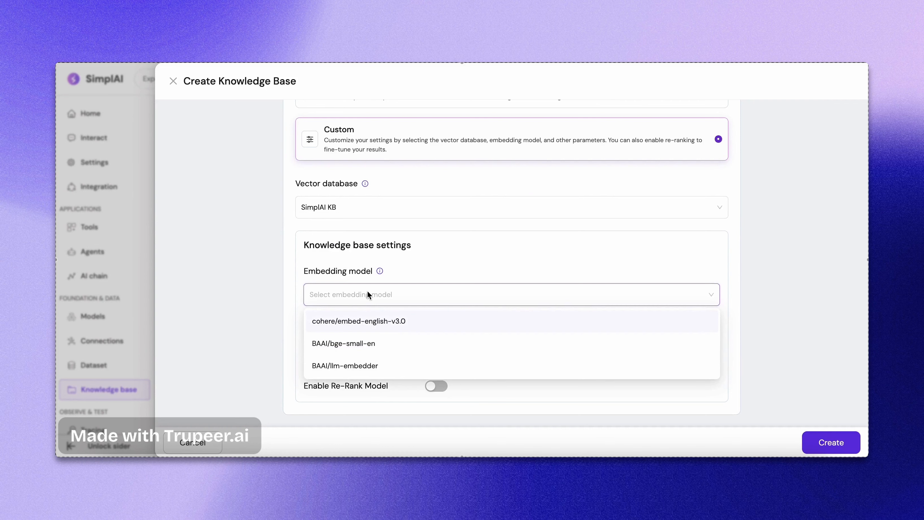
pyautogui.click(363, 349)
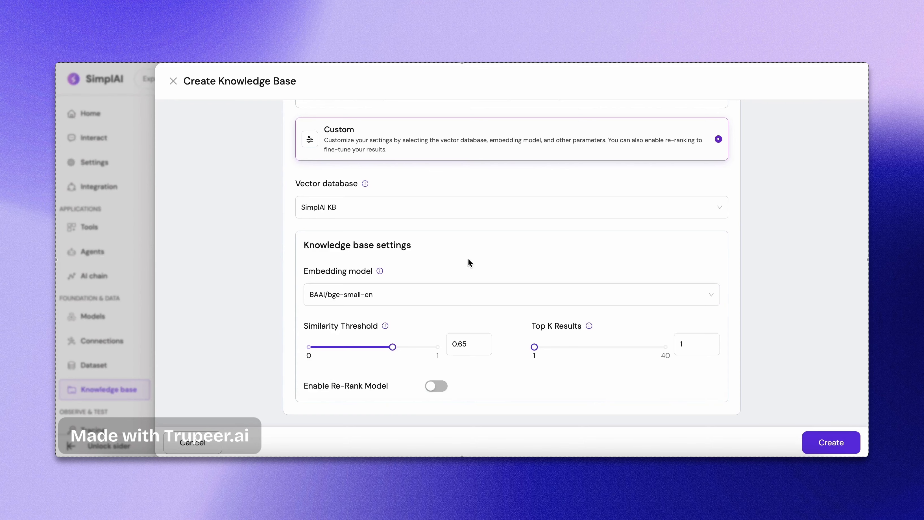
# Set the similarity threshold to 0.57 and Top K Results to 5, and create the knowledge base
pyautogui.moveTo(393, 347); pyautogui.dragTo(382, 347)
pyautogui.moveTo(534, 346); pyautogui.dragTo(544, 347)
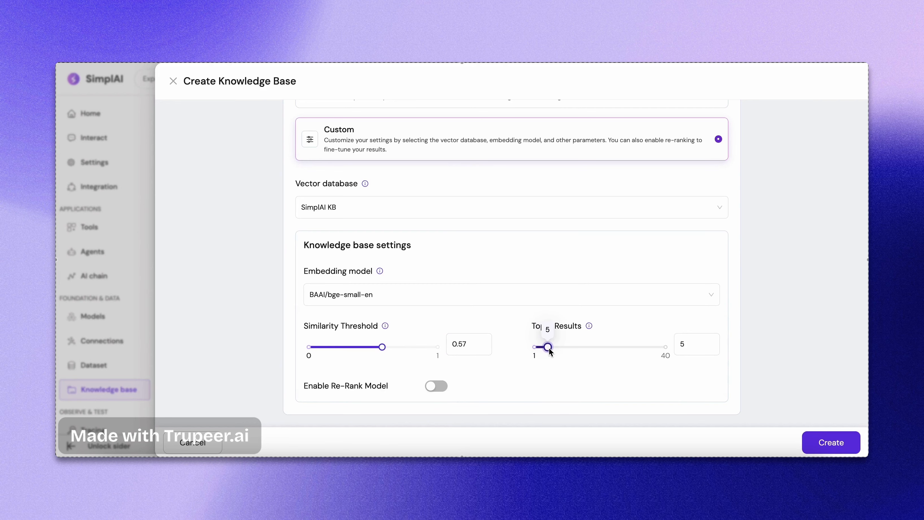
pyautogui.click(834, 442)
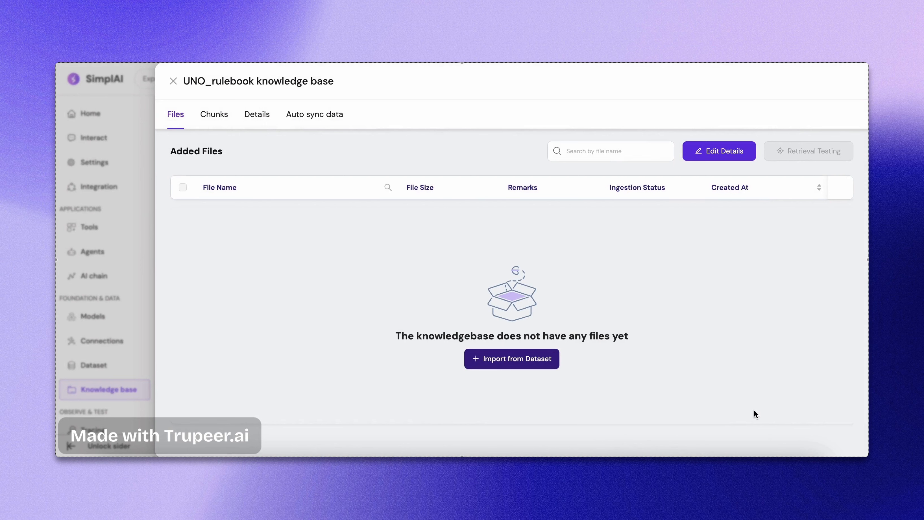
# Import Uno-Rules.pdf from the Uno rulebook dataset into the knowledge base and proceed to the parsing method
pyautogui.click(510, 358)
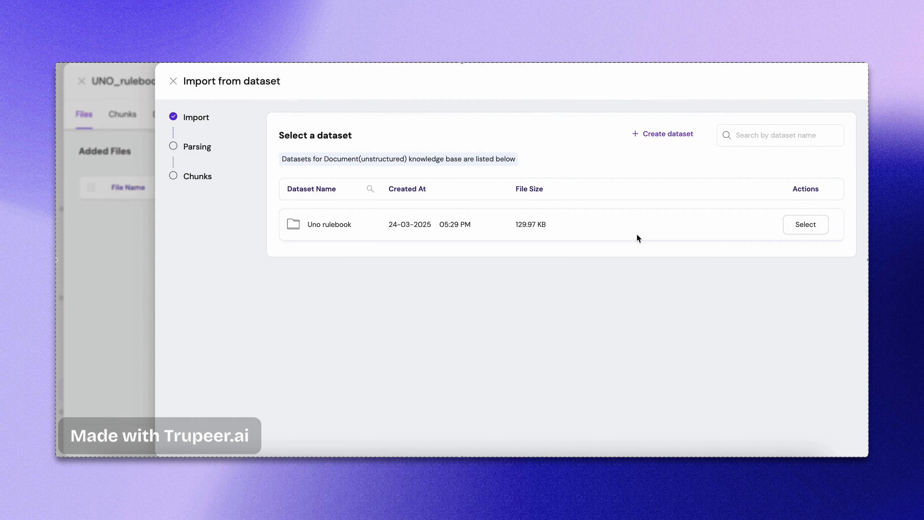
pyautogui.click(805, 228)
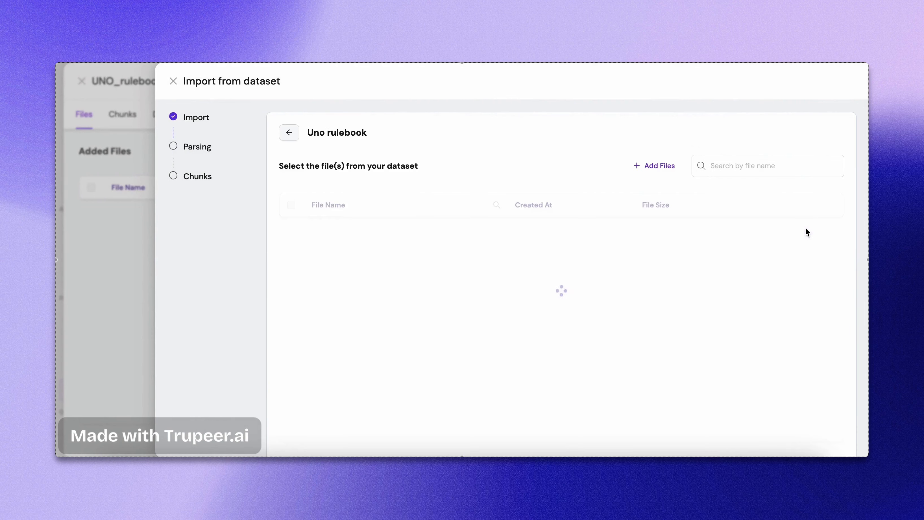
pyautogui.click(474, 234)
pyautogui.click(303, 276)
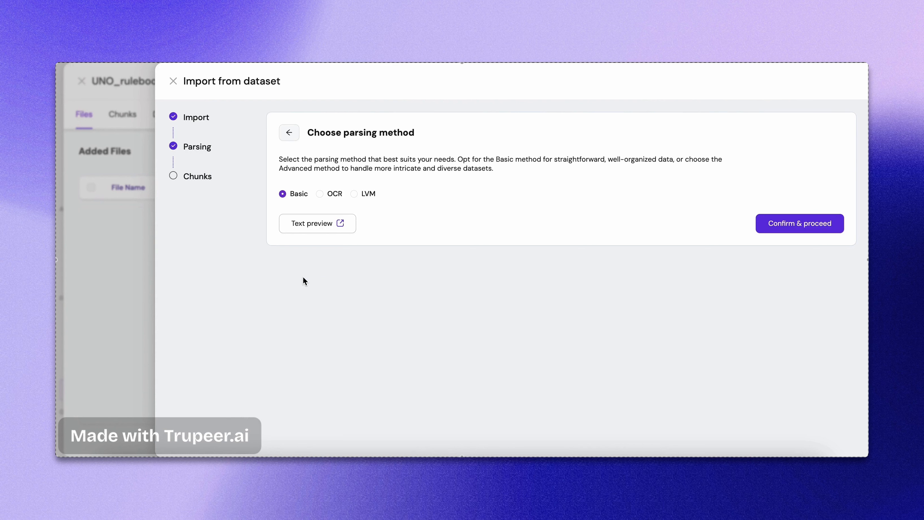
pyautogui.click(320, 193)
pyautogui.click(354, 194)
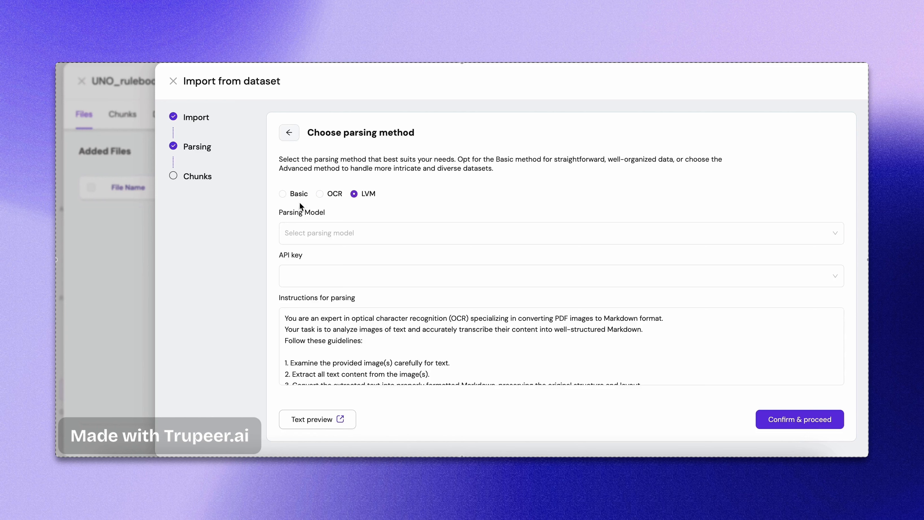
pyautogui.click(283, 194)
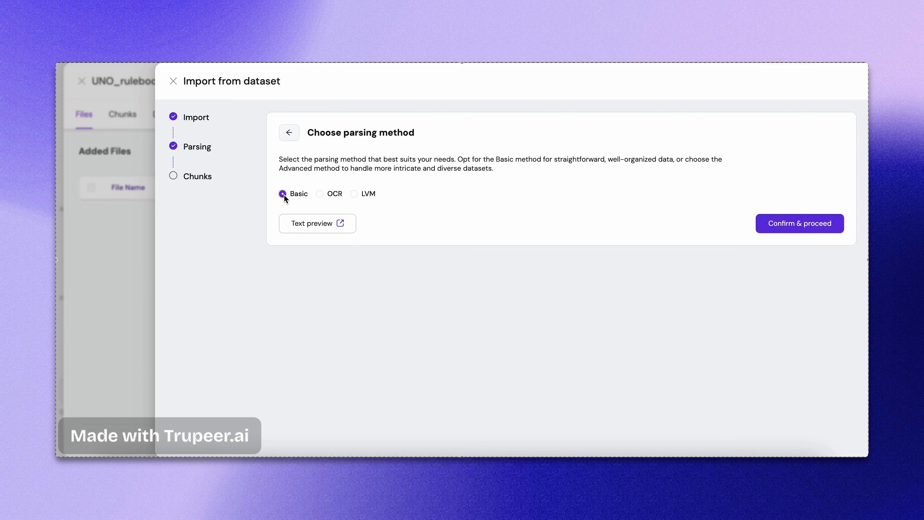
# Preview the text parsed with the Basic method and confirm it to proceed to the chunk settings
pyautogui.click(320, 223)
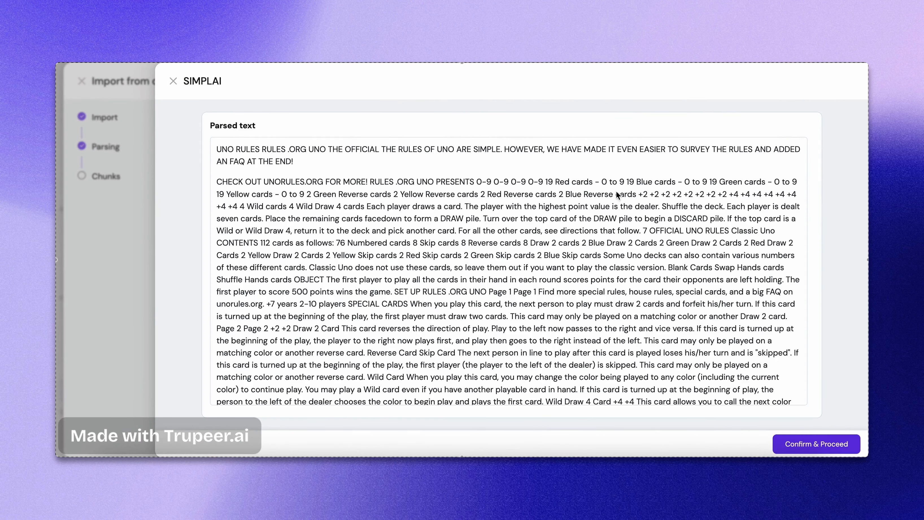
pyautogui.click(802, 446)
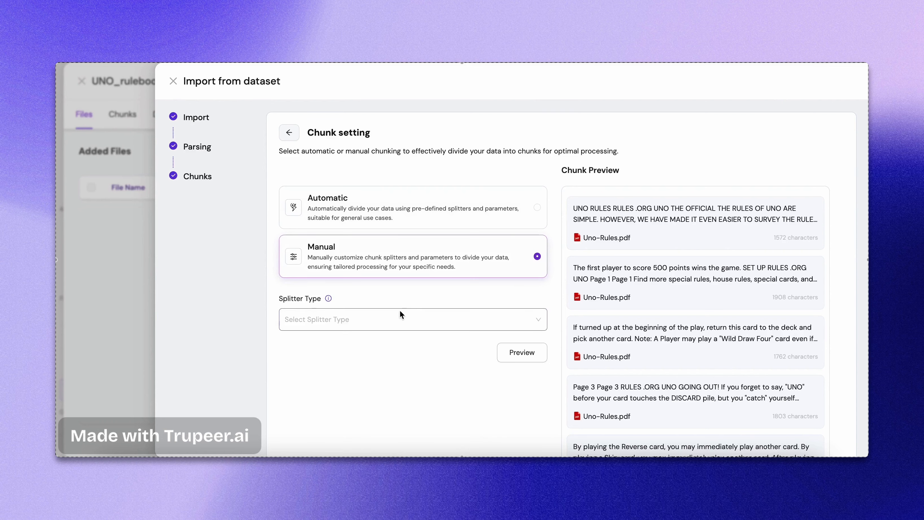
# Configure manual chunking with the Sentence Splitter, chunk size 300 and chunk overlap 50, and generate the chunk preview
pyautogui.click(399, 320)
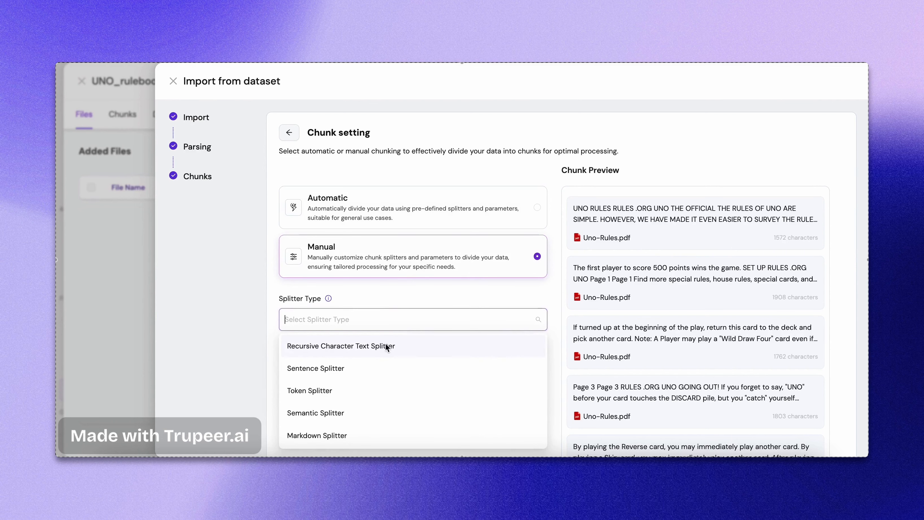
pyautogui.click(375, 369)
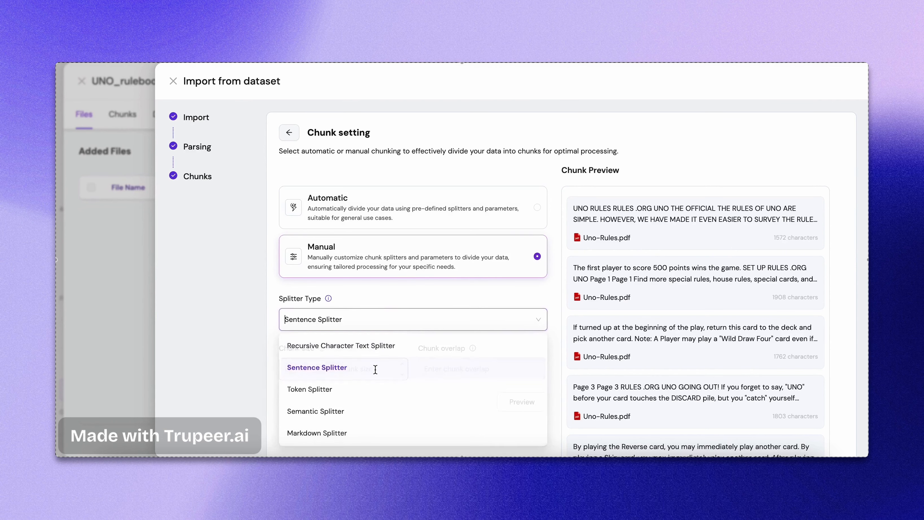
pyautogui.click(353, 346)
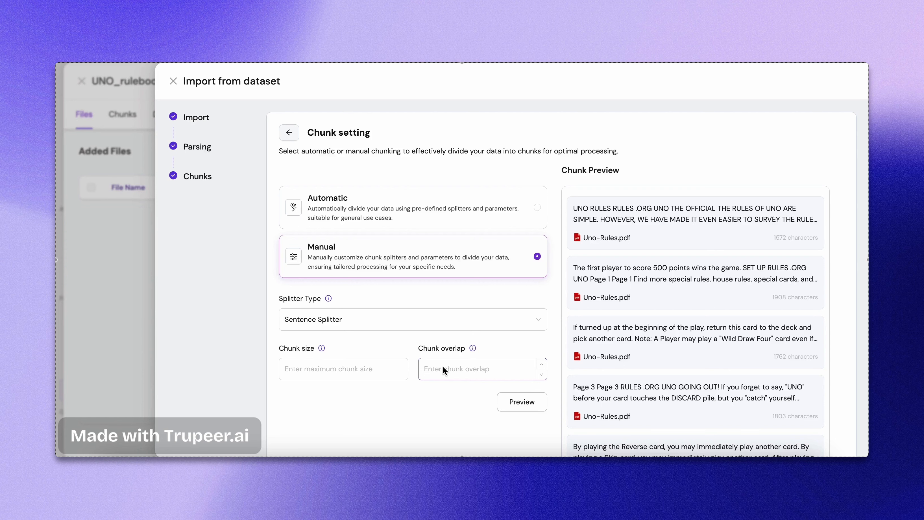
pyautogui.click(365, 373)
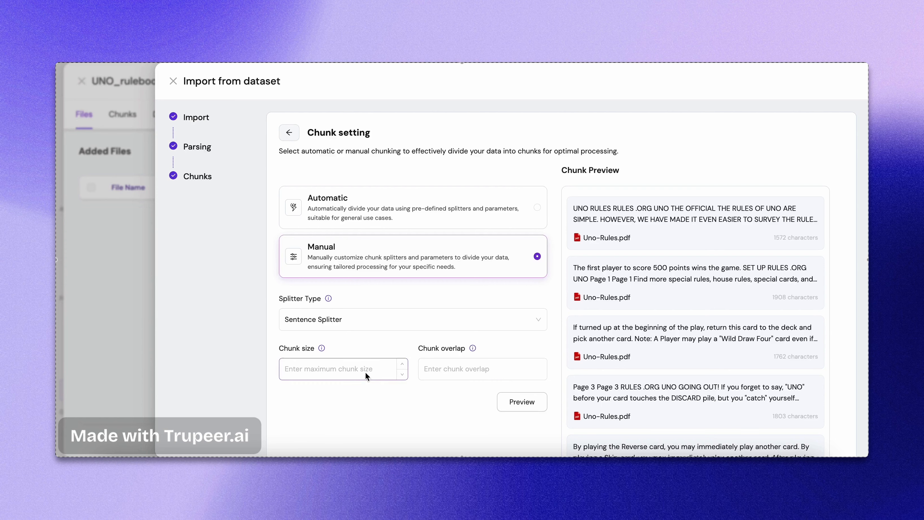
pyautogui.write('300')
pyautogui.click(462, 367)
pyautogui.write('50')
pyautogui.click(528, 403)
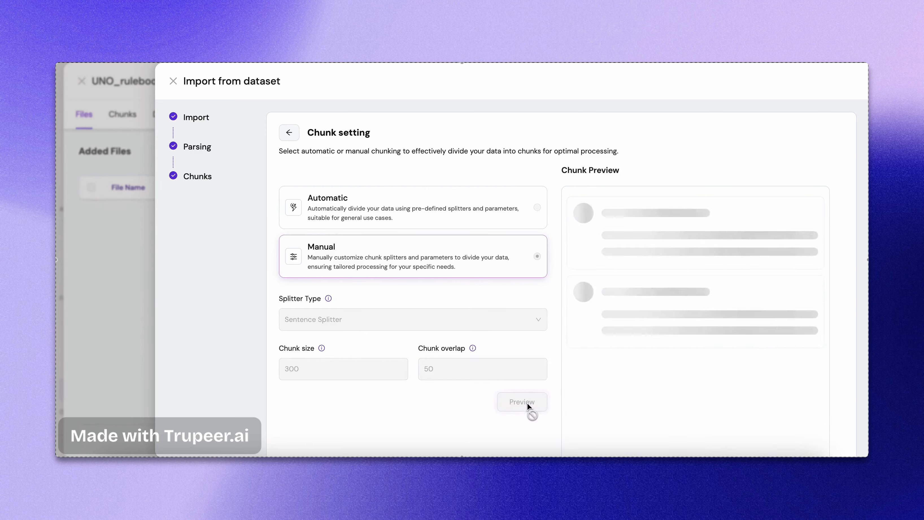
# Inspect the full text of two previewed chunks and confirm the import of the file into the knowledge base
pyautogui.click(658, 341)
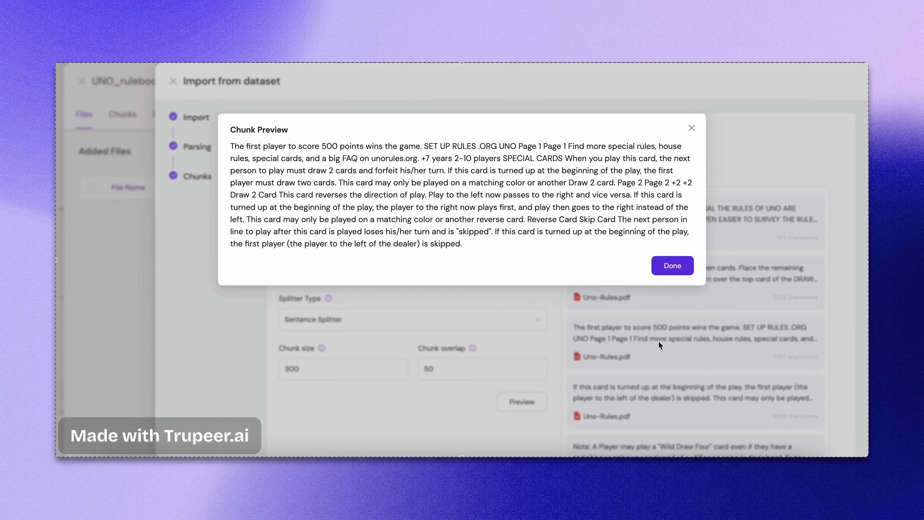
pyautogui.click(624, 328)
pyautogui.scroll(-1, 624, 328)
pyautogui.click(624, 328)
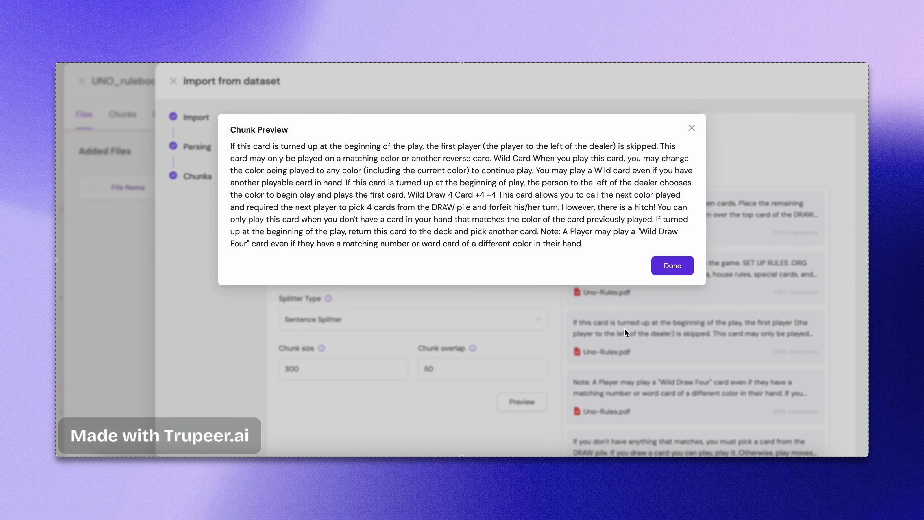
pyautogui.click(624, 329)
pyautogui.scroll(-1, 589, 342)
pyautogui.scroll(-2, 422, 402)
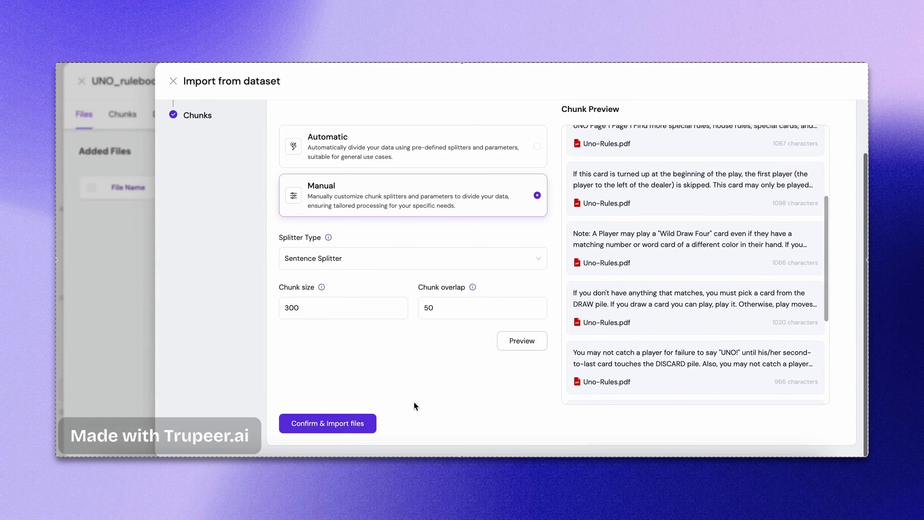
pyautogui.click(337, 422)
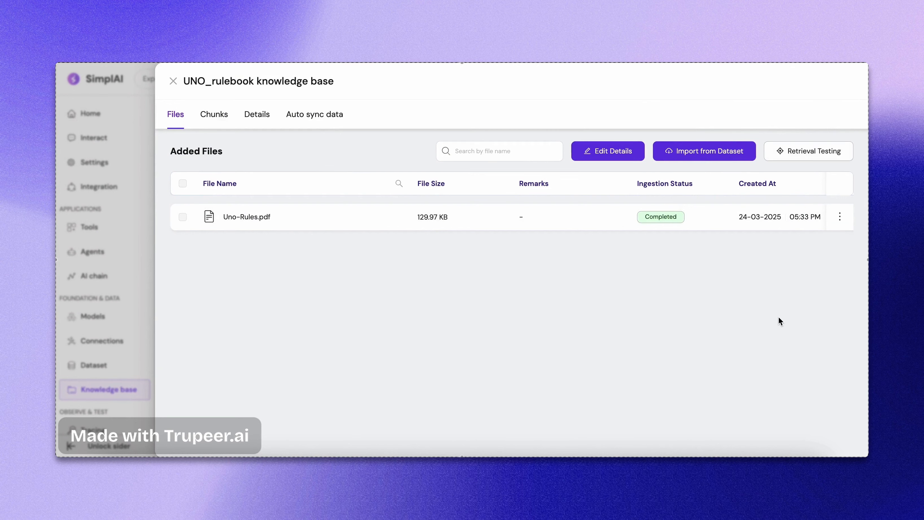
# Run a retrieval test on the knowledge base with the query "what are main uno rules"
pyautogui.click(802, 148)
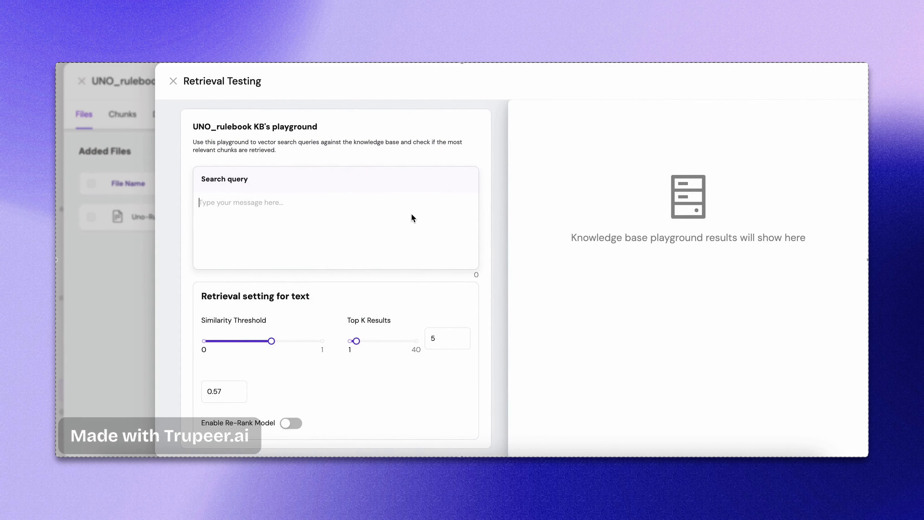
pyautogui.write('what are main uno rules')
pyautogui.press('Return')
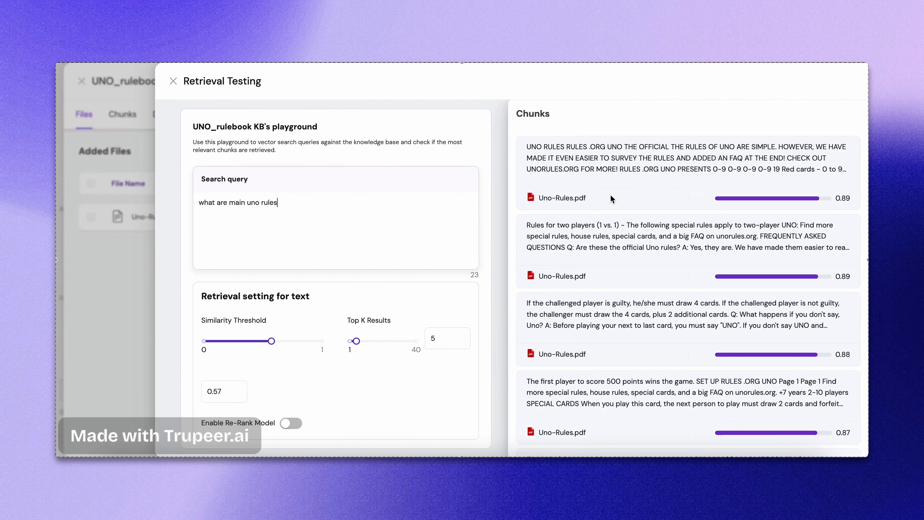
# Read the first retrieved chunk in full, review the remaining results and retrieval settings, and close the retrieval test
pyautogui.click(623, 161)
pyautogui.moveTo(230, 145); pyautogui.dragTo(653, 225)
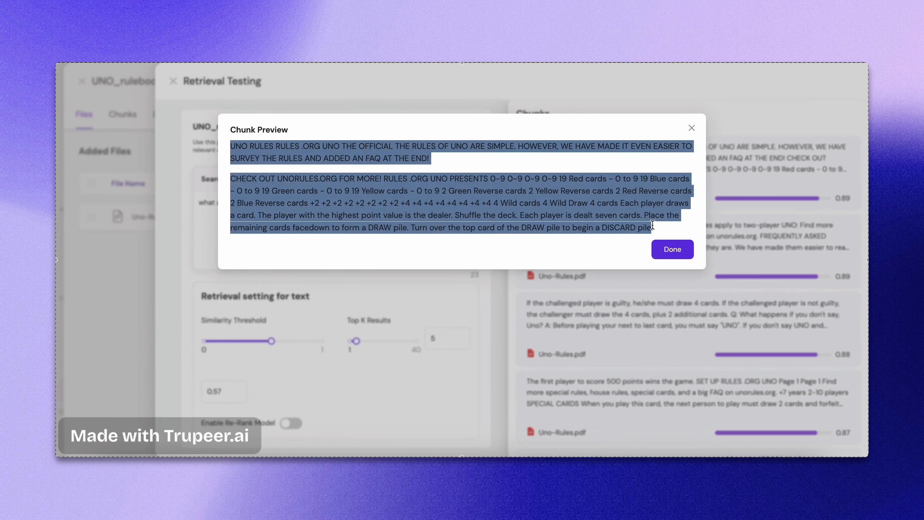
pyautogui.click(653, 226)
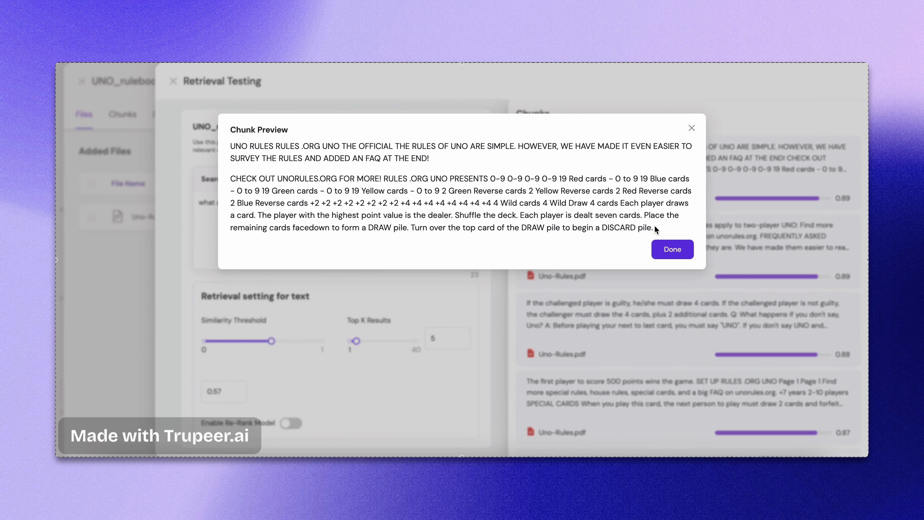
pyautogui.click(673, 249)
pyautogui.scroll(-2, 843, 406)
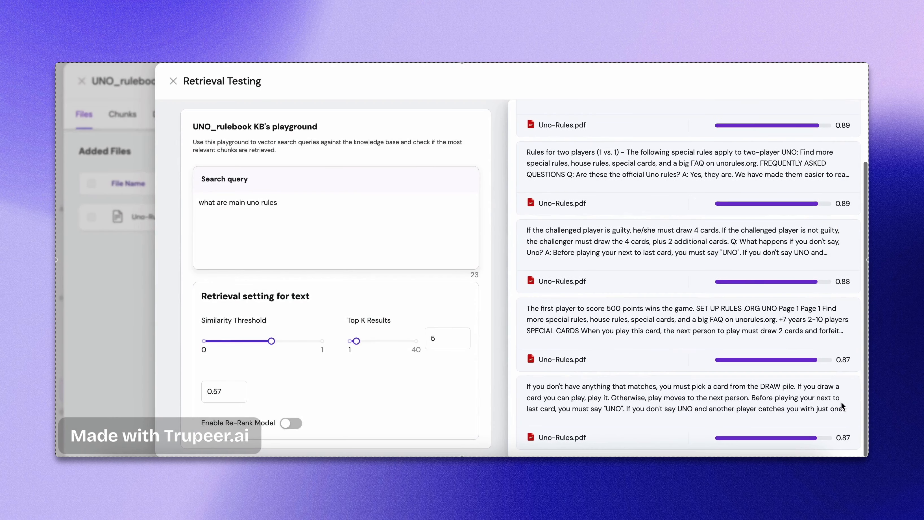
pyautogui.scroll(-1, 423, 387)
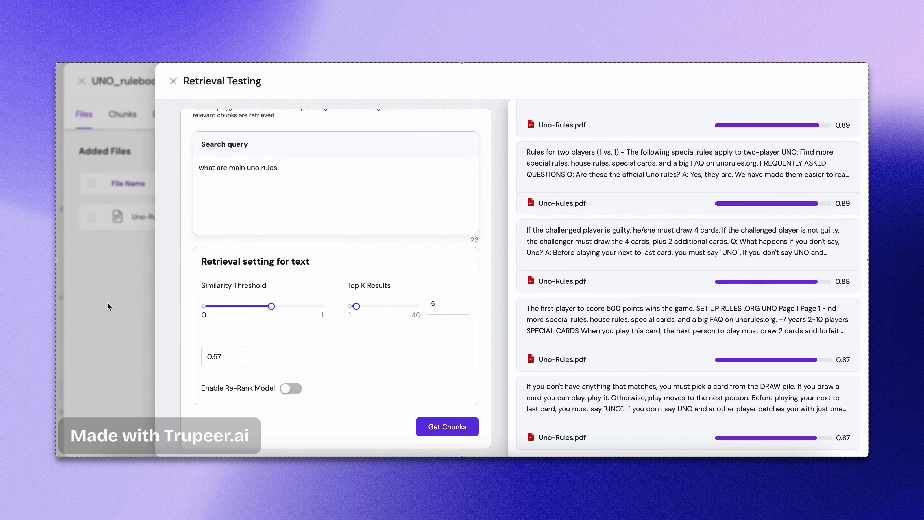
pyautogui.click(174, 82)
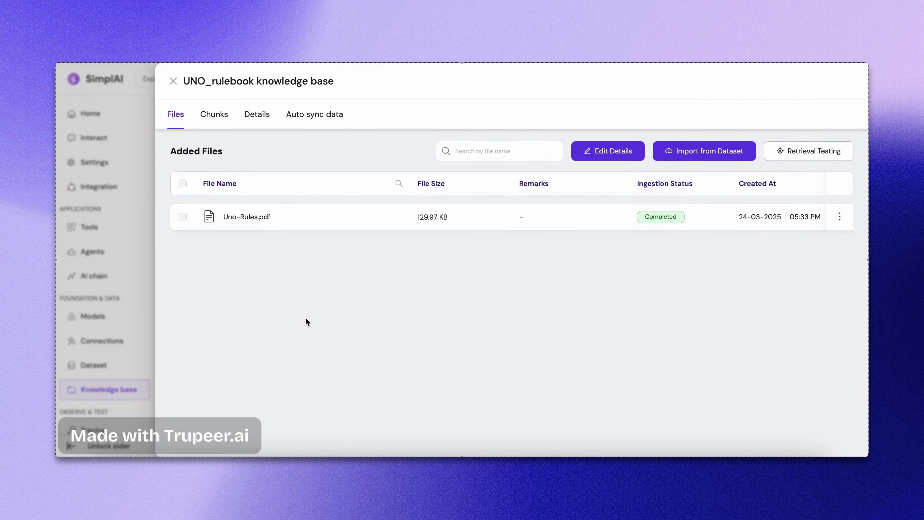